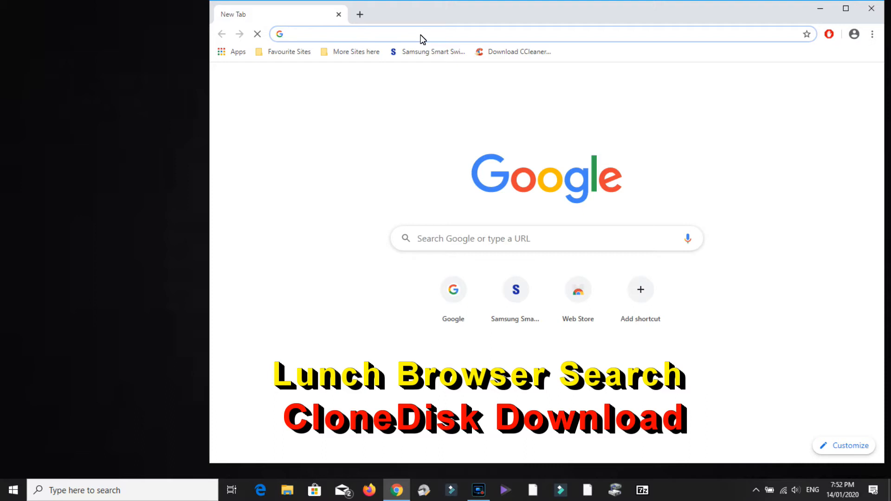
# - Search Google for "clonedisk" and maximize the browser window
pyautogui.write('edisk')
pyautogui.press('Return')
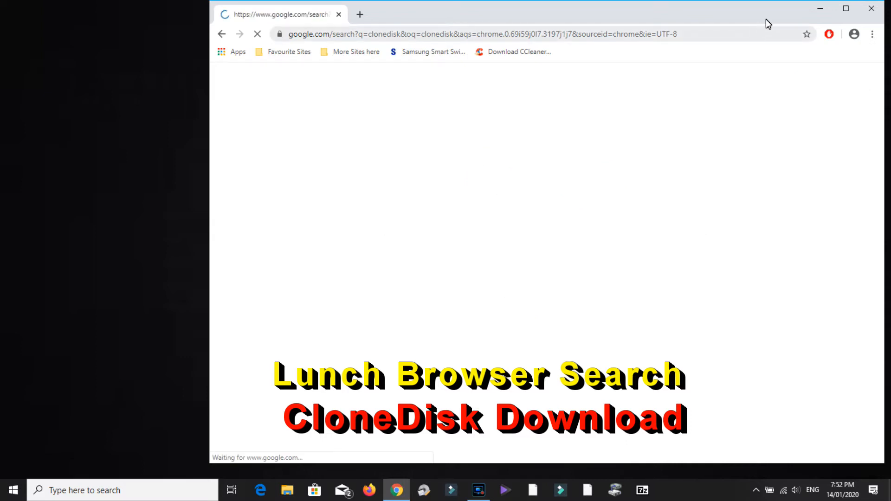
pyautogui.click(845, 8)
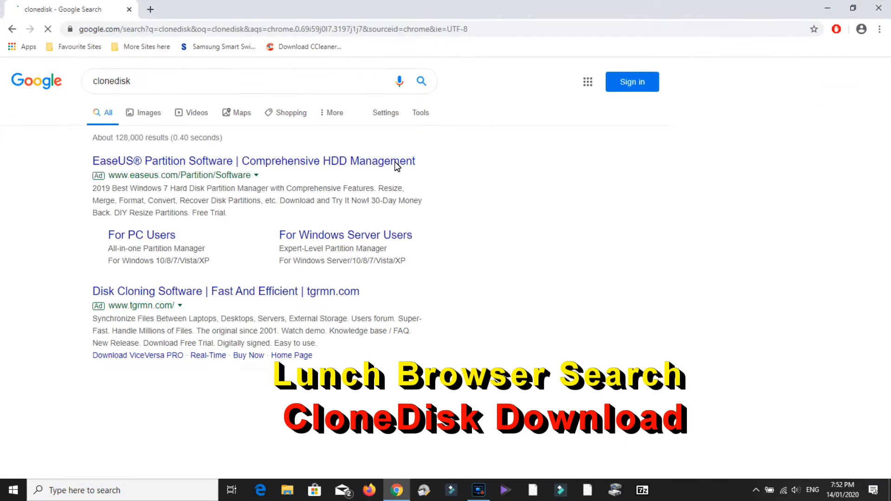
# - Open the "CloneDisk - reboot.pro" page from the search results
pyautogui.scroll(-3, 383, 215)
pyautogui.scroll(-4, 384, 214)
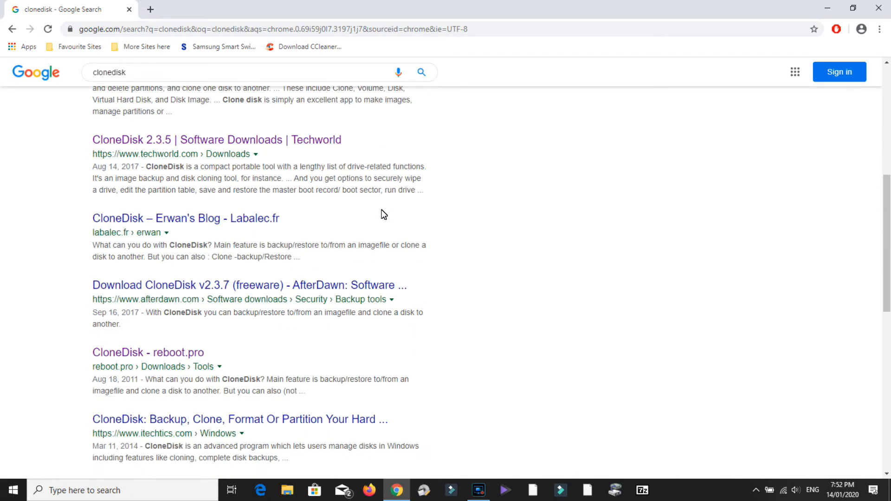
pyautogui.scroll(-1, 382, 215)
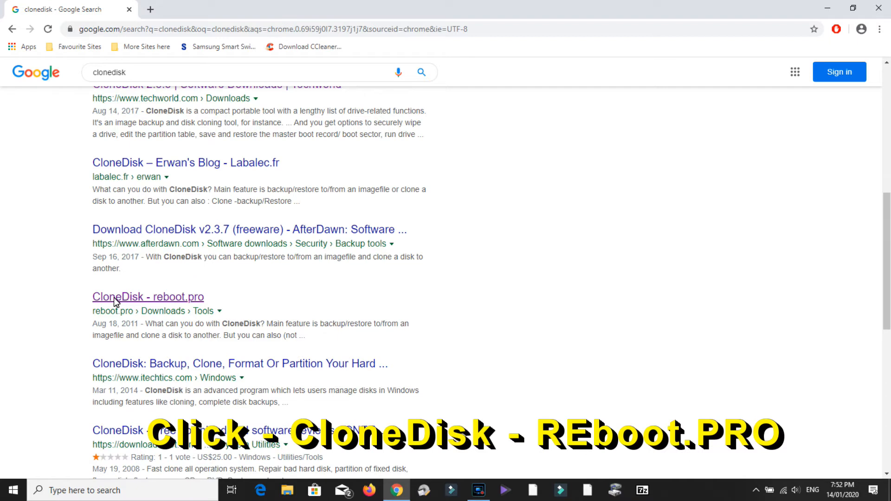
pyautogui.moveTo(91, 296); pyautogui.dragTo(205, 302)
pyautogui.click(258, 289)
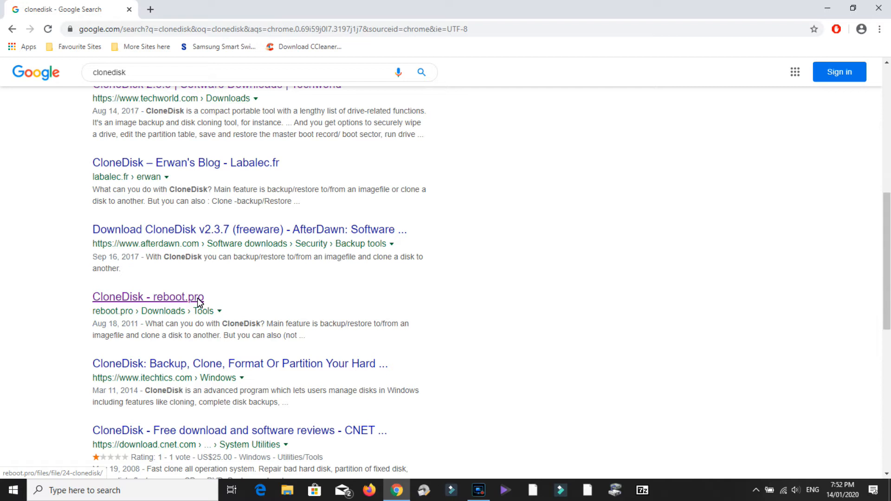
pyautogui.click(197, 299)
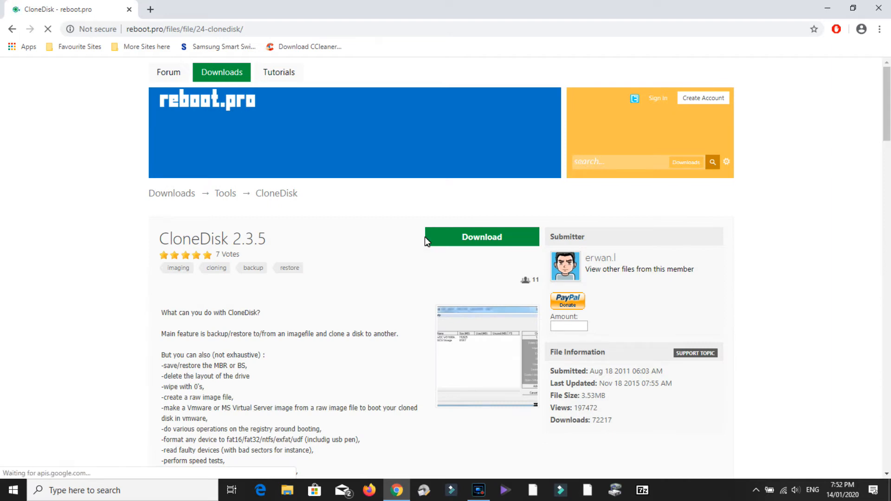
# - Download clonedisk.zip from the first mirror on the CloneDisk page and open the archive
pyautogui.click(477, 233)
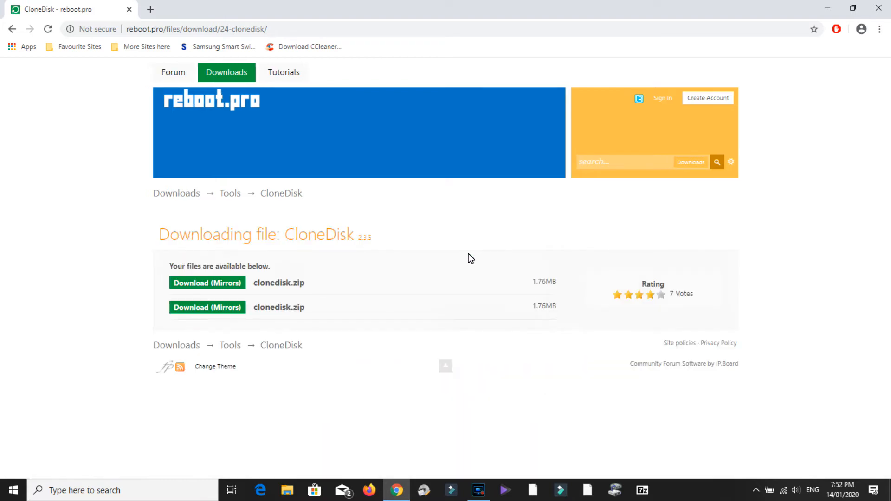
pyautogui.click(235, 282)
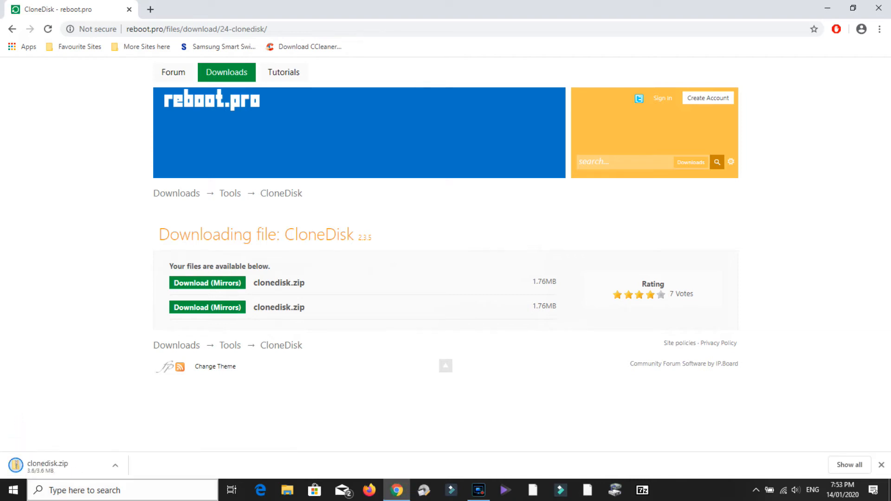
pyautogui.click(107, 469)
pyautogui.click(837, 7)
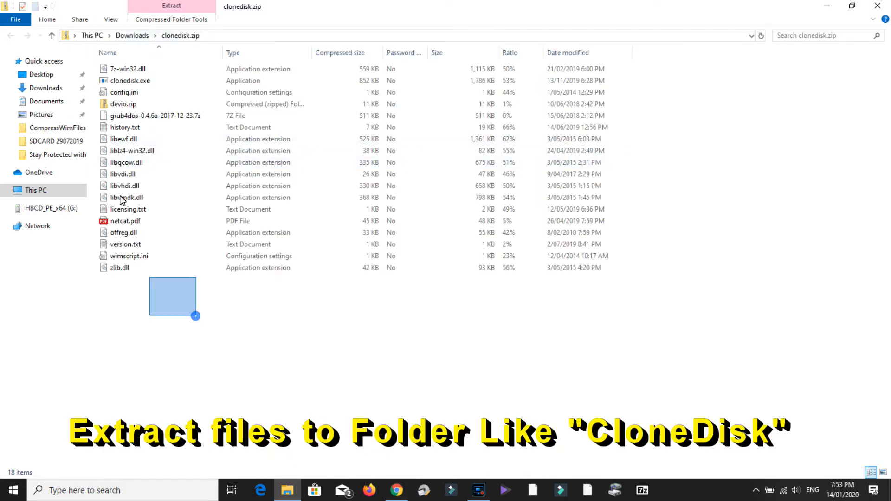
# - Restore the clonedisk.zip window to a smaller size and place a second File Explorer window beside it
pyautogui.hotkey('ctrl', 'a')
pyautogui.hotkey('ctrl', 'c')
pyautogui.click(853, 7)
pyautogui.moveTo(580, 61); pyautogui.dragTo(716, 32)
pyautogui.press('super')
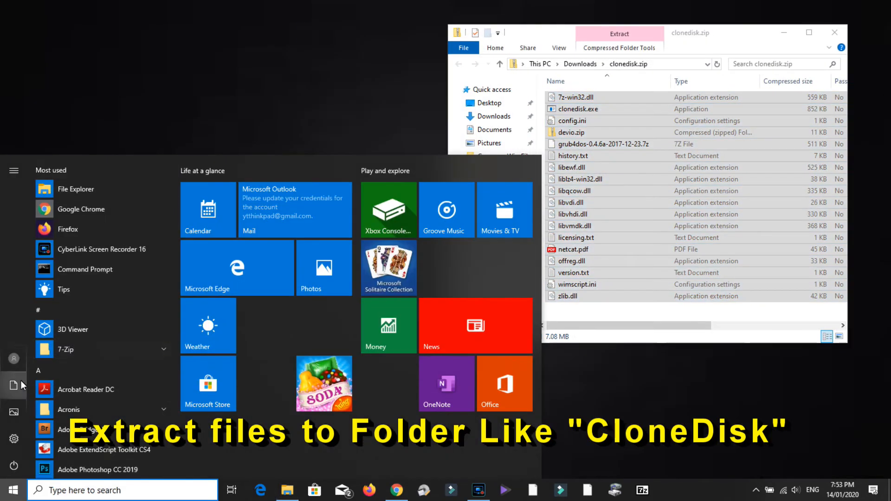
pyautogui.click(605, 312)
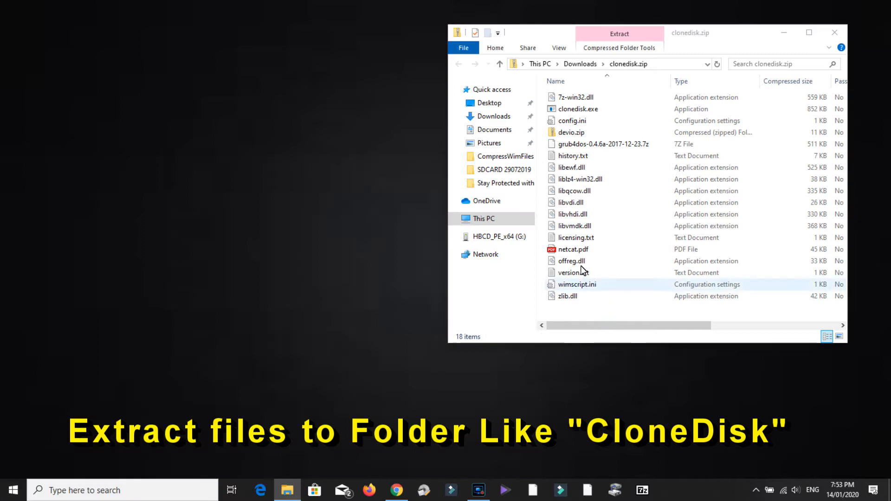
pyautogui.press('super+e')
pyautogui.moveTo(672, 52); pyautogui.dragTo(273, 80)
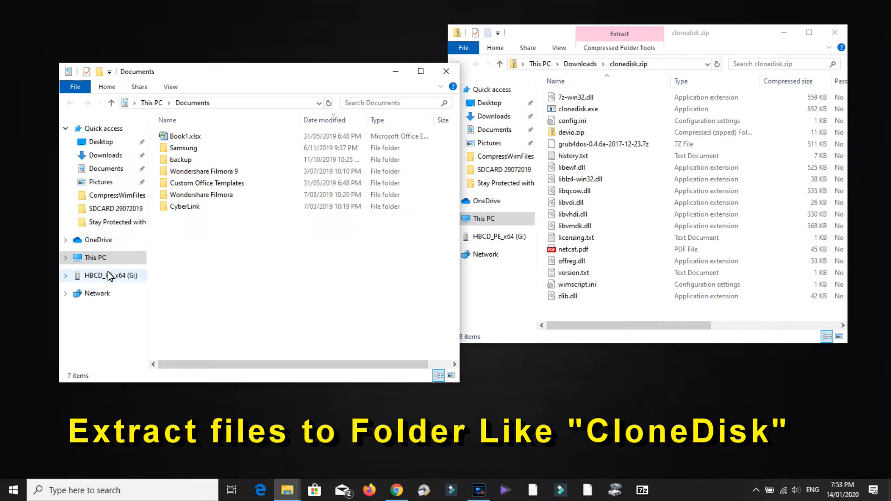
# - Create a folder named CloneDisk on the Stuff (D:) drive and open it
pyautogui.click(102, 258)
pyautogui.doubleClick(362, 284)
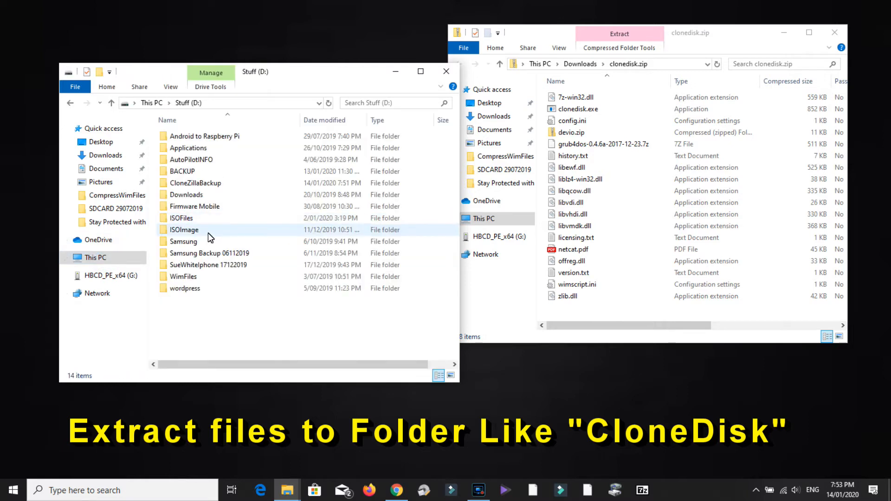
pyautogui.rightClick(200, 300)
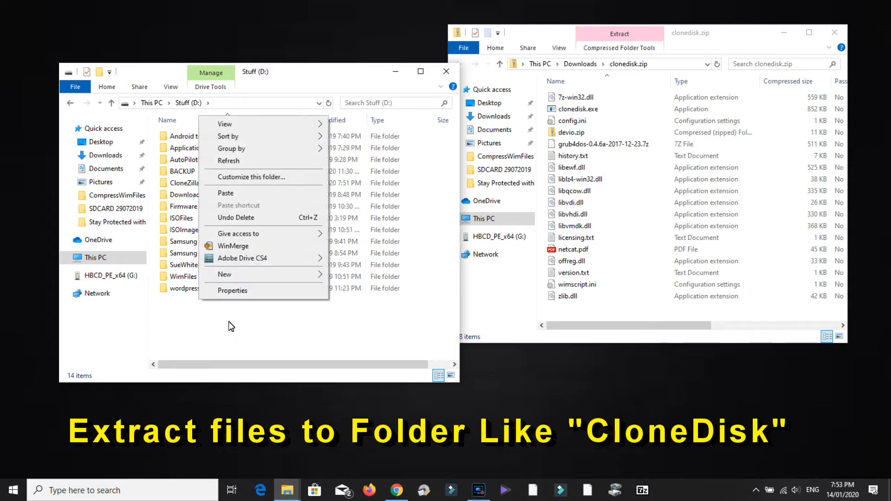
pyautogui.moveTo(243, 277)
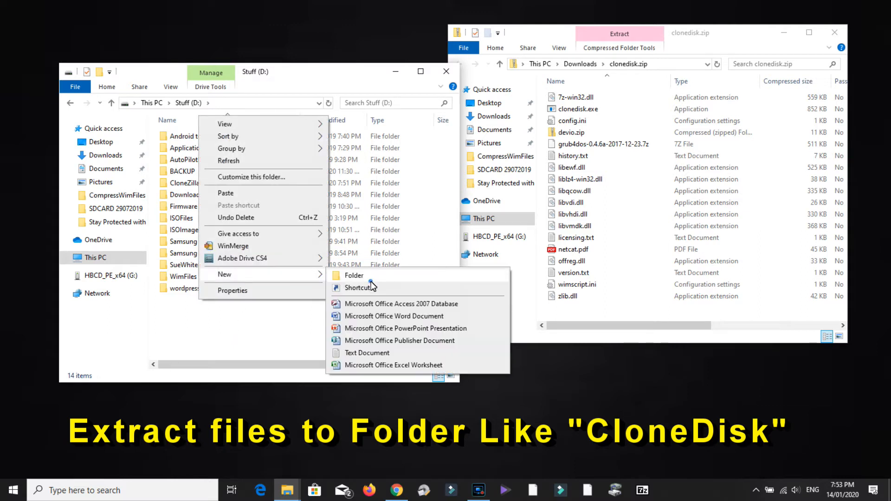
pyautogui.click(371, 281)
pyautogui.write('Clo')
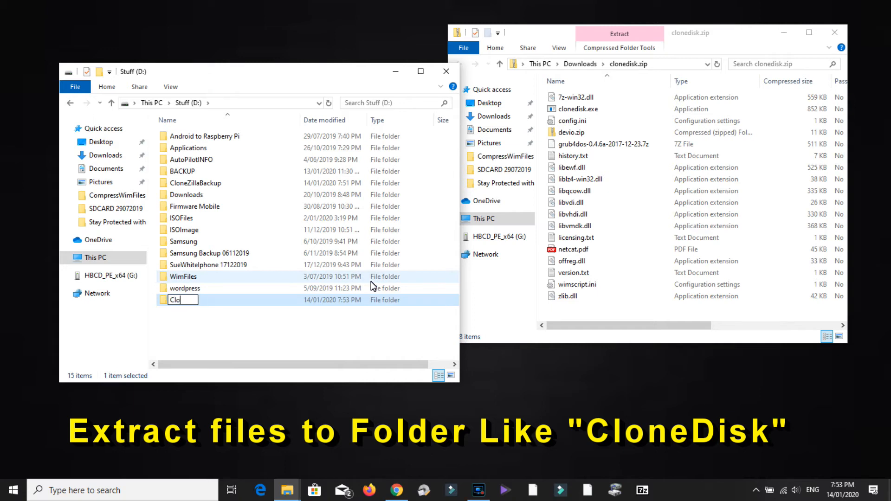
pyautogui.write('neDisk')
pyautogui.press('Return')
pyautogui.press('Return')
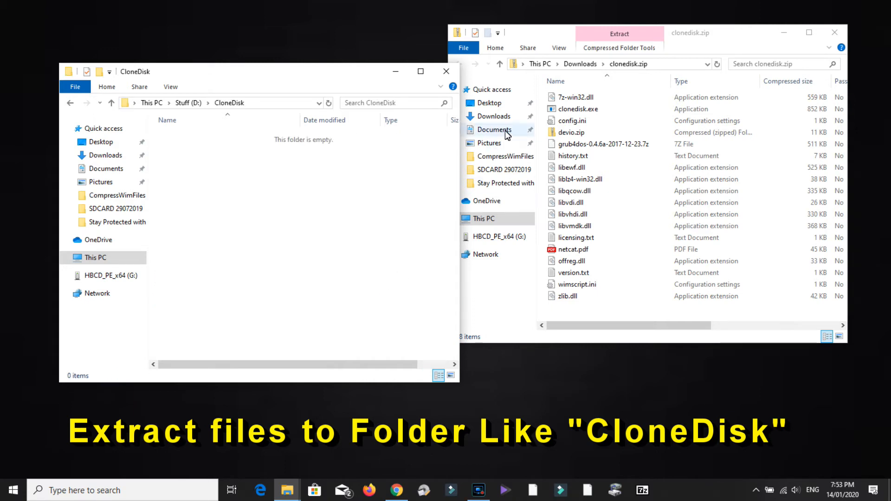
# - Extract all files from clonedisk.zip into the new CloneDisk folder and close the archive window
pyautogui.click(563, 98)
pyautogui.hotkey('ctrl', 'a')
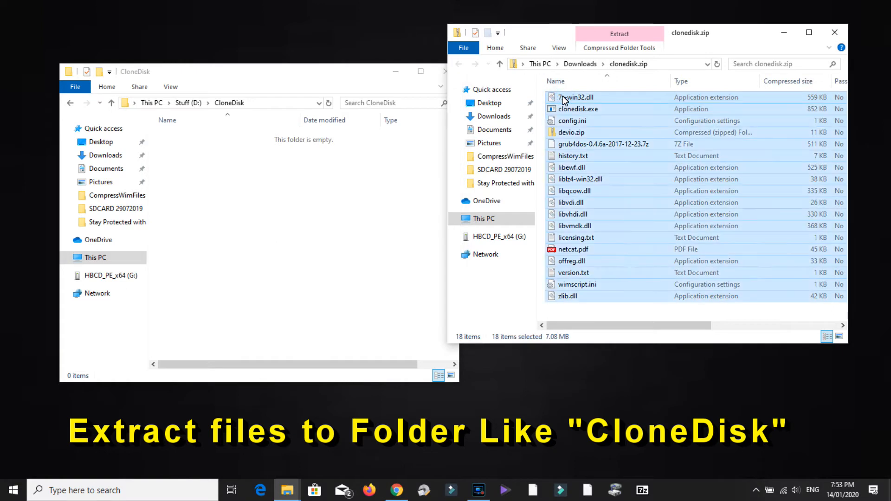
pyautogui.moveTo(575, 98); pyautogui.dragTo(221, 216)
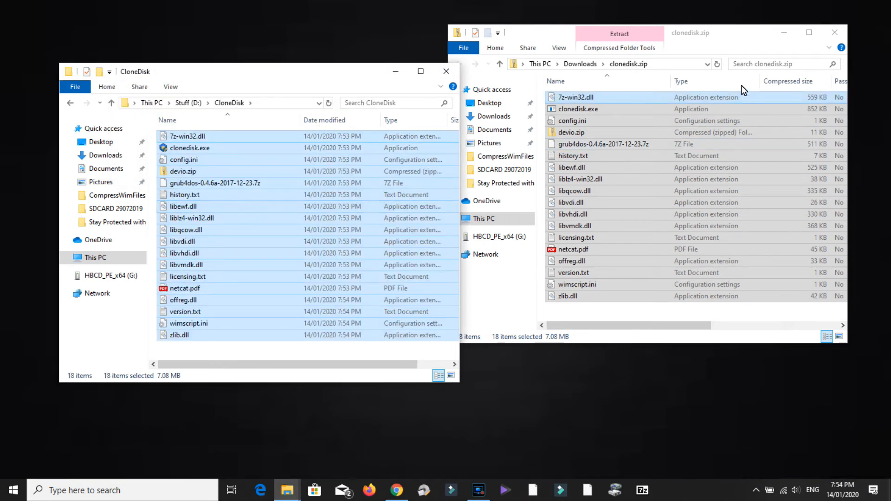
pyautogui.click(834, 33)
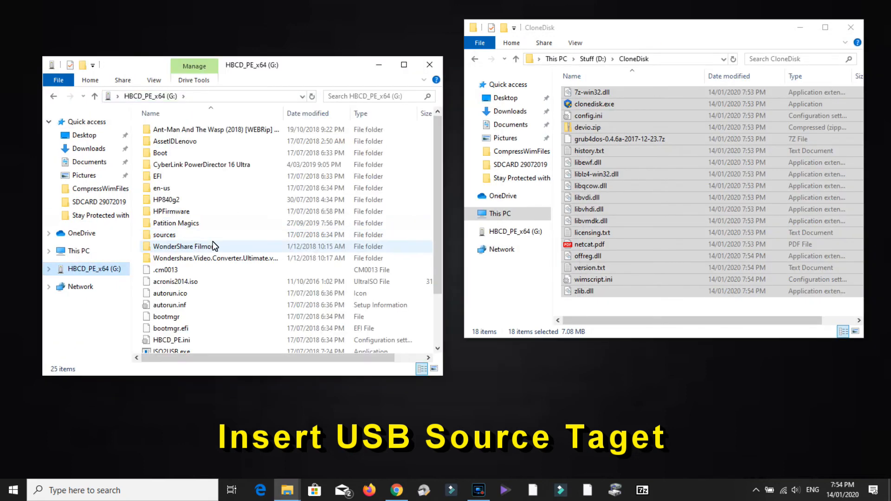
# - Show the computer's drives in File Explorer and run clonedisk.exe from the CloneDisk folder as administrator
pyautogui.scroll(-1, 214, 257)
pyautogui.click(77, 251)
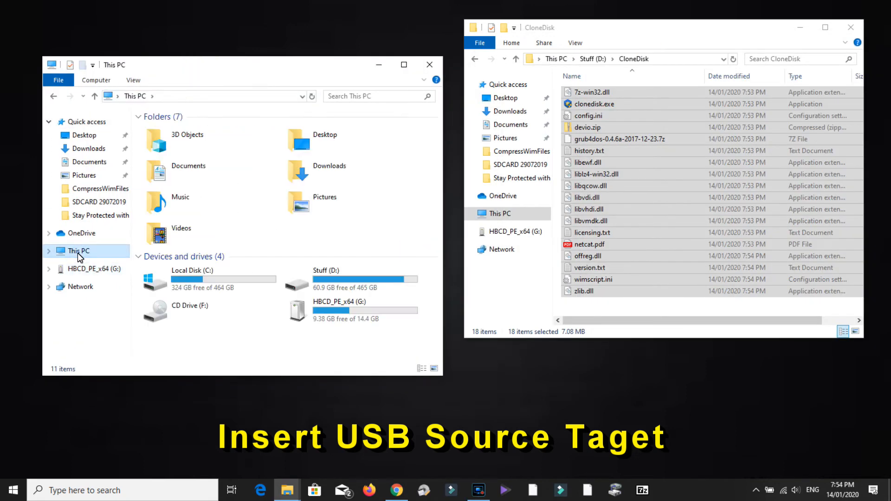
pyautogui.click(591, 105)
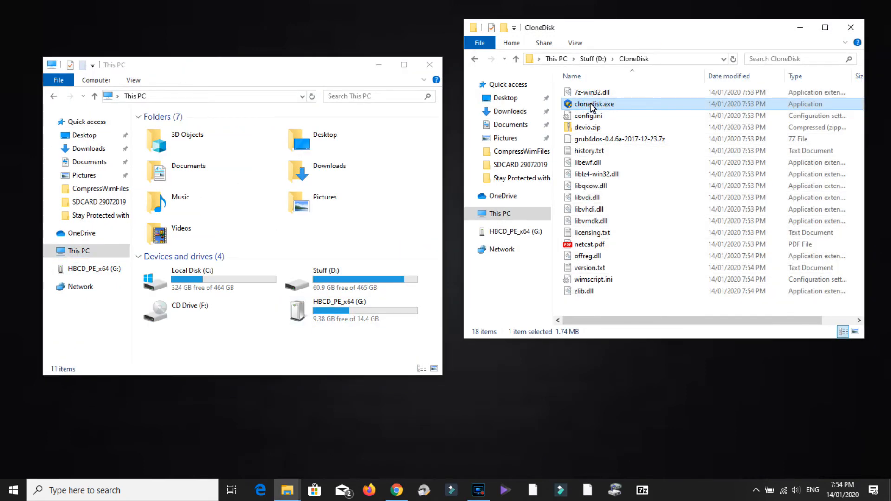
pyautogui.rightClick(592, 105)
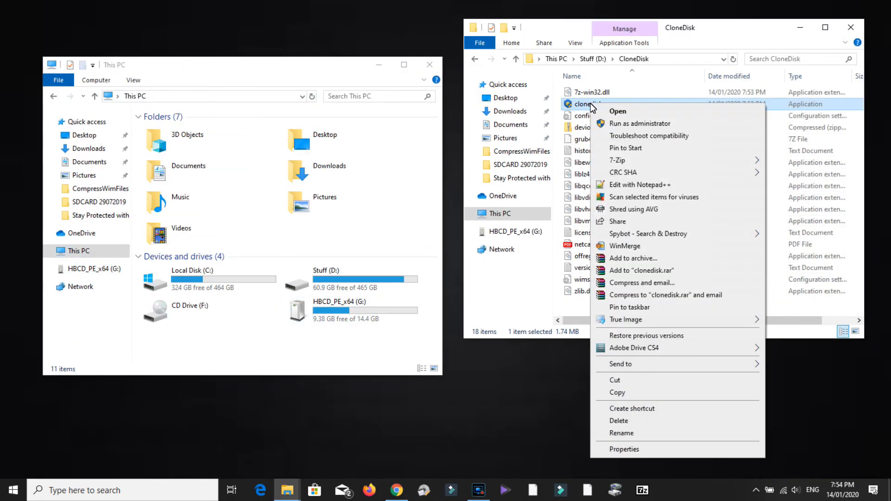
pyautogui.click(623, 126)
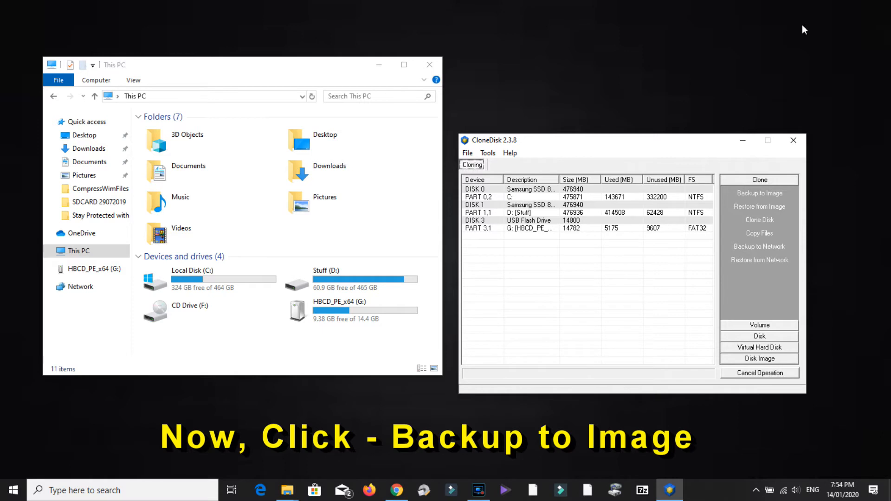
# - Start a Backup to Image of the HBCD_PE_x64 (G:) USB partition, keeping the default RAW format
pyautogui.click(529, 228)
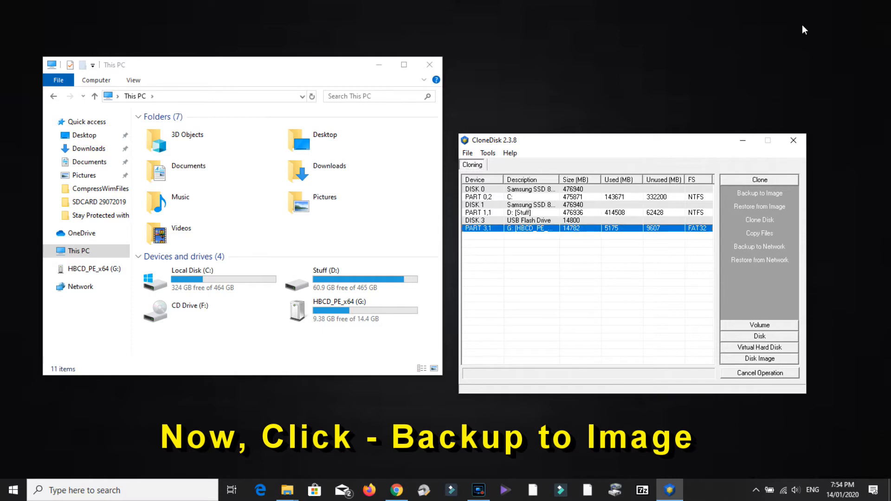
pyautogui.click(759, 193)
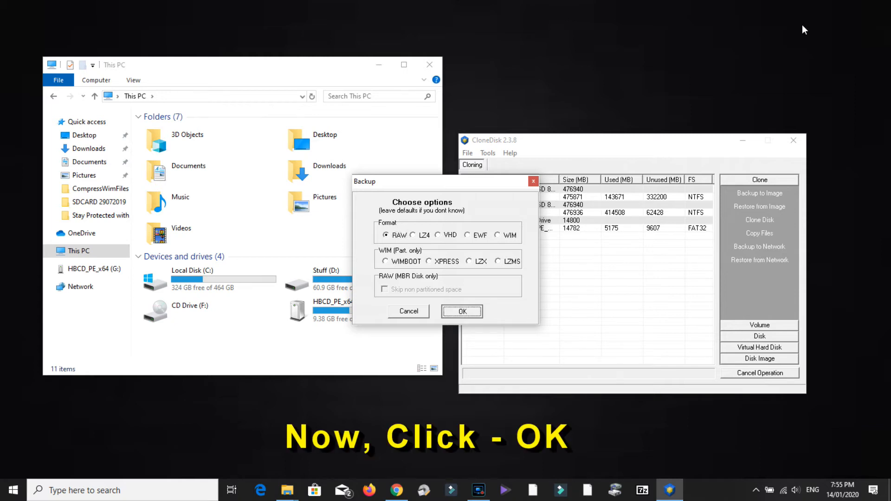
pyautogui.click(461, 311)
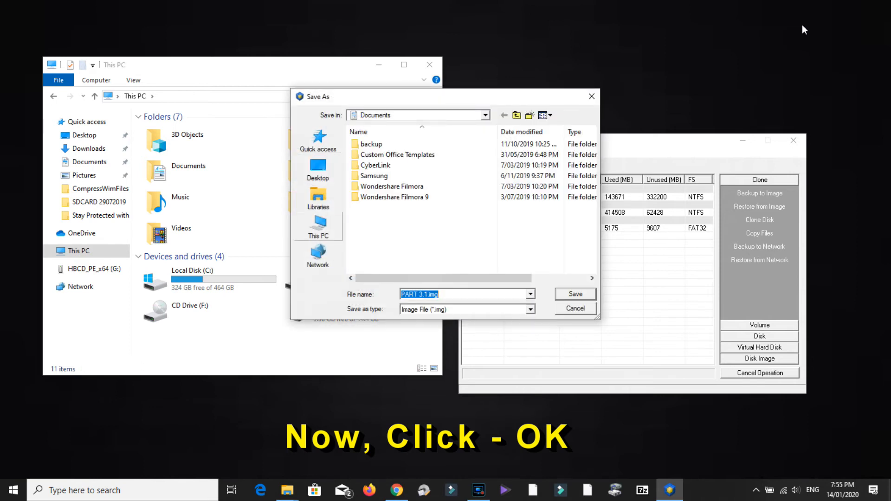
# - Browse to the ISOFiles folder on the Stuff (D:) drive as the save location for the image
pyautogui.click(318, 227)
pyautogui.scroll(-5, 403, 209)
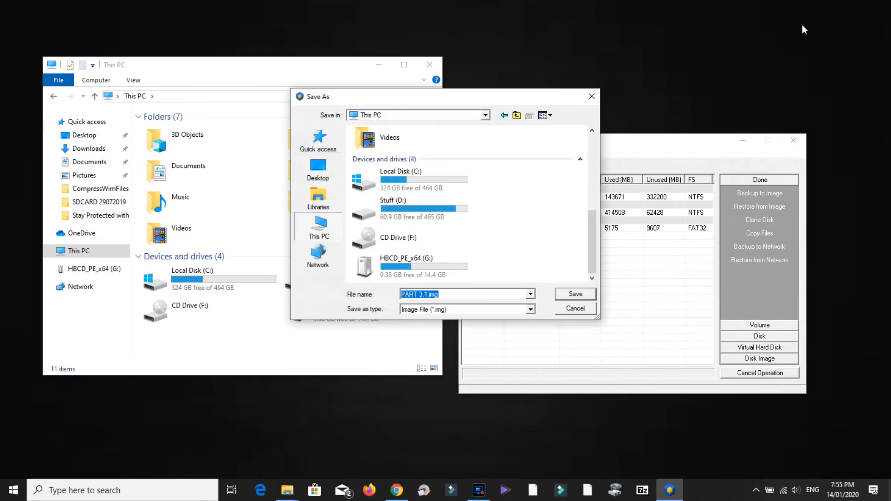
pyautogui.doubleClick(403, 207)
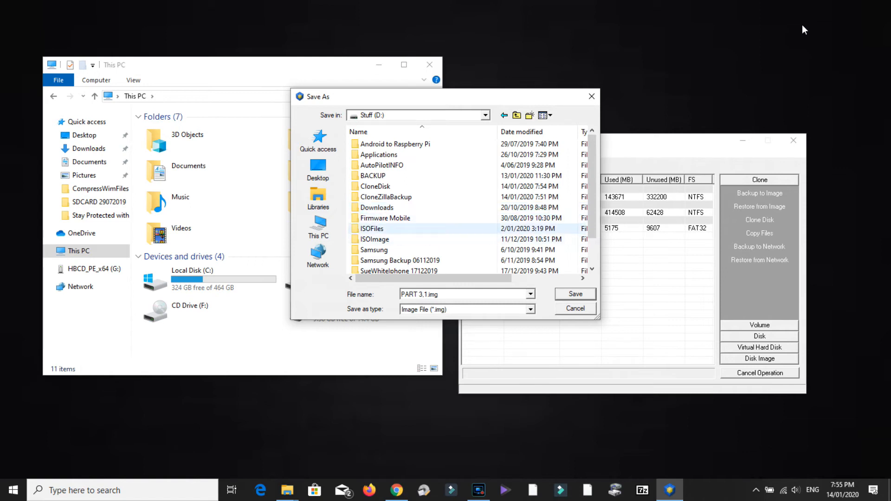
pyautogui.doubleClick(371, 228)
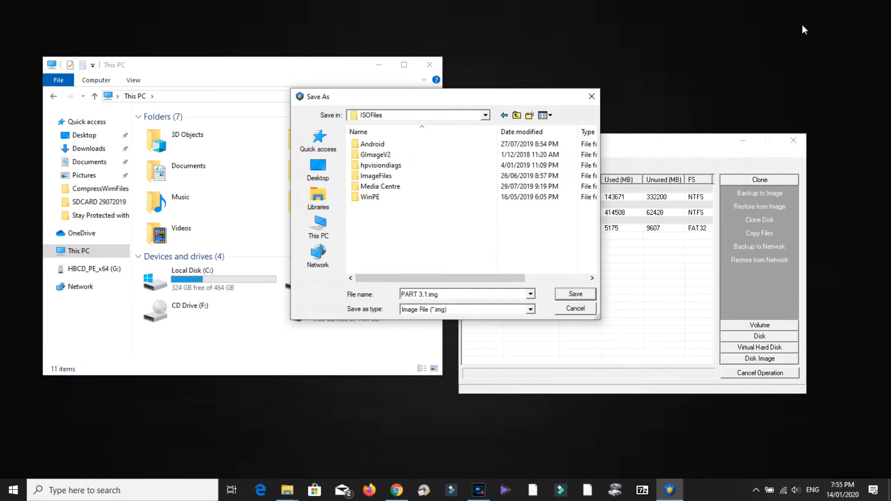
# - Create a folder named USB BACKUP TESTING inside ISOFiles and open it as the image's destination
pyautogui.rightClick(412, 229)
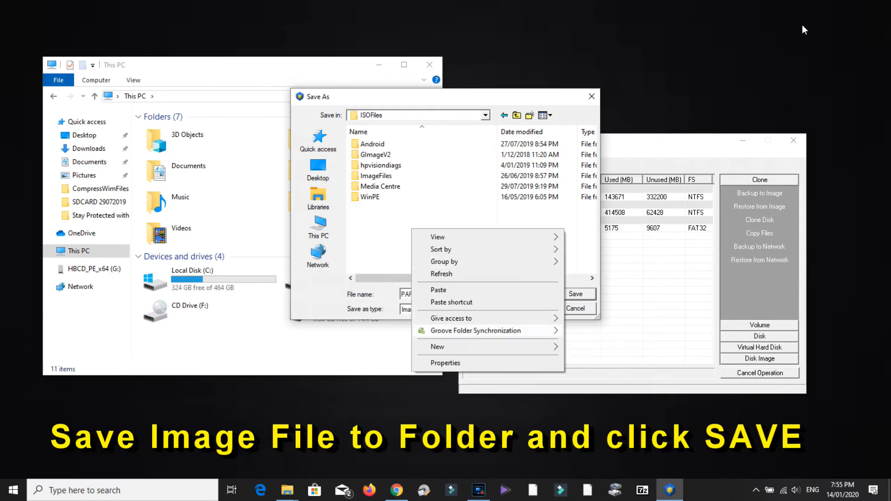
pyautogui.moveTo(438, 347)
pyautogui.click(589, 347)
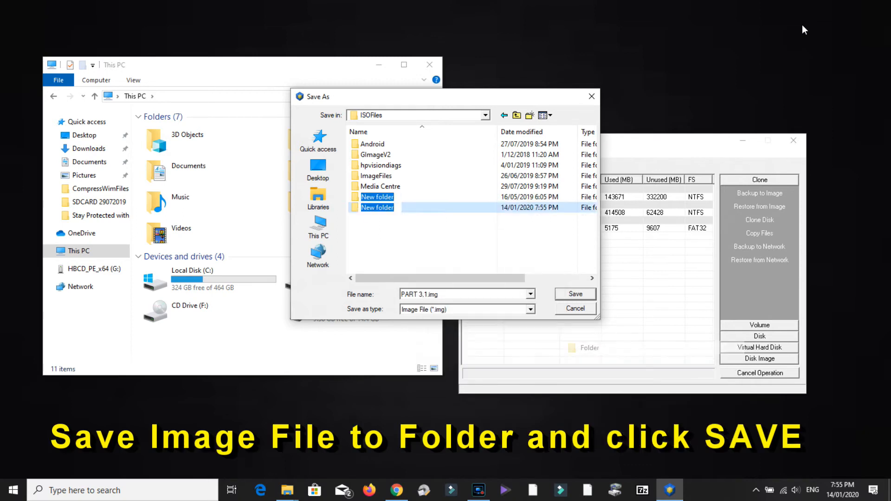
pyautogui.write('ba')
pyautogui.press('BackSpace')
pyautogui.press('BackSpace')
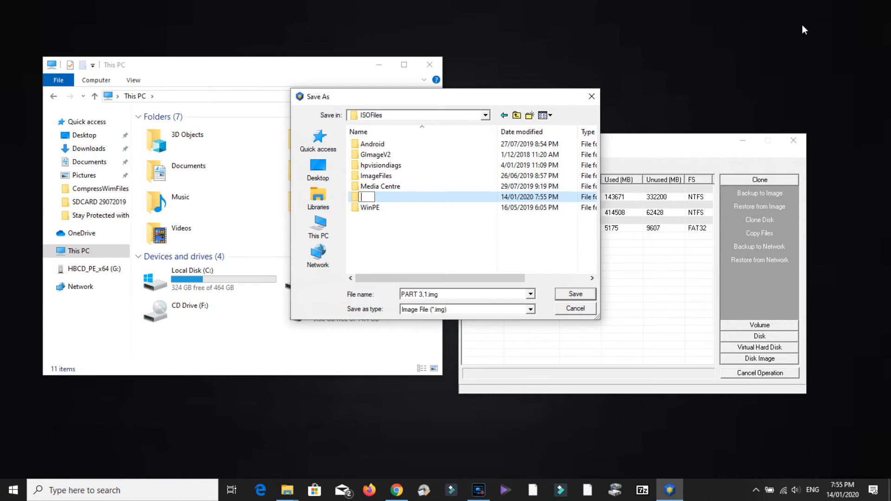
pyautogui.write('USB BACKUP TESTING')
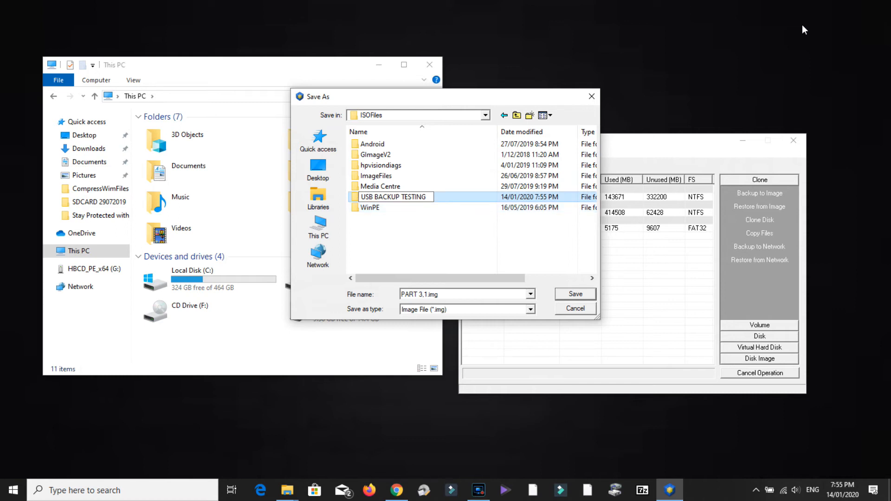
pyautogui.press('Return')
pyautogui.press('Return')
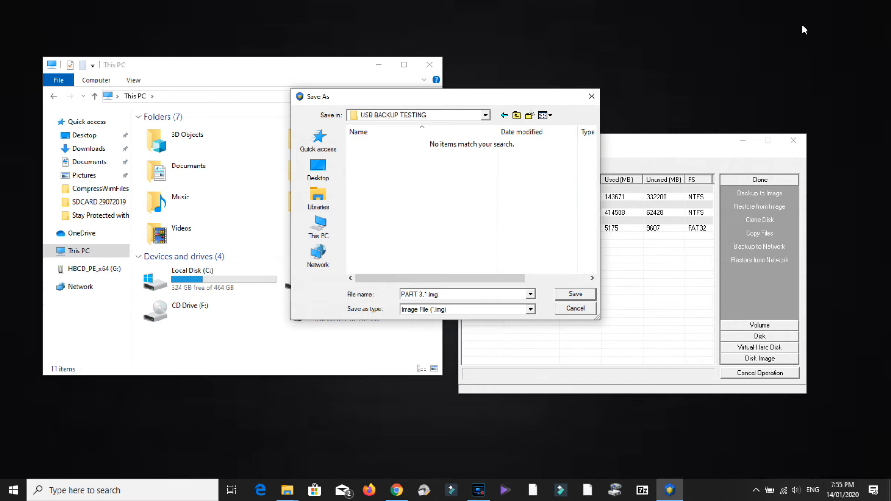
# - Save the backup image as PART 3,1.img in USB BACKUP TESTING and agree to the overwrite so the backup runs
pyautogui.press('Return')
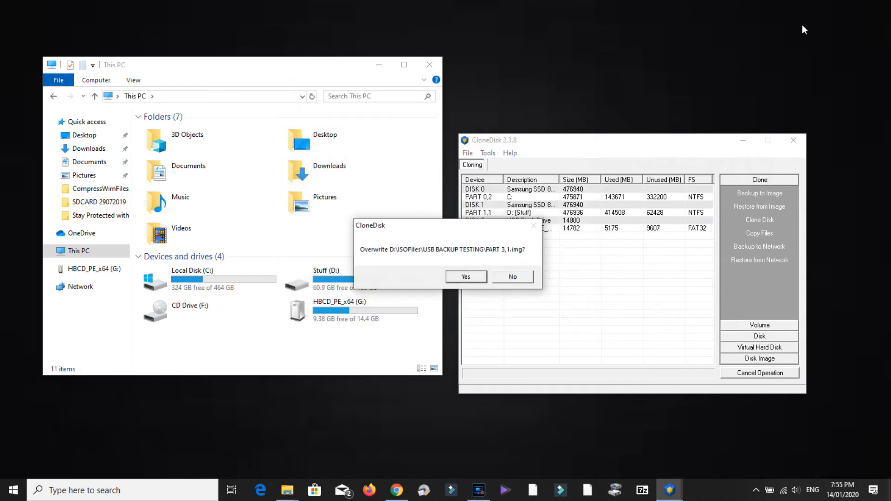
pyautogui.press('Return')
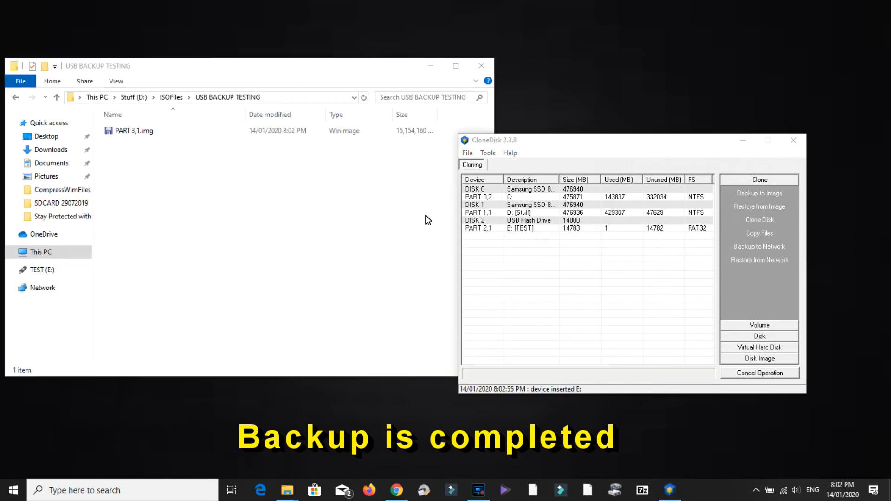
# - Examine the contents of the newly inserted TEST (E:) USB drive and its entry among the computer's drives
pyautogui.click(41, 250)
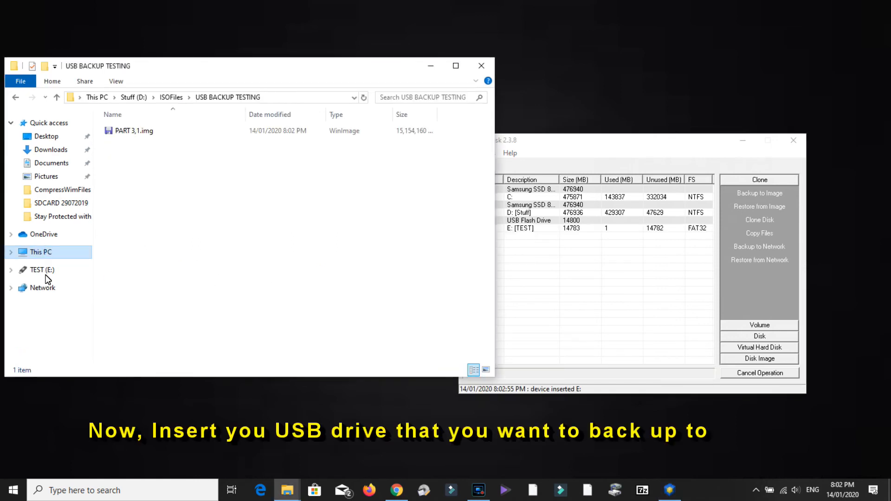
pyautogui.click(45, 273)
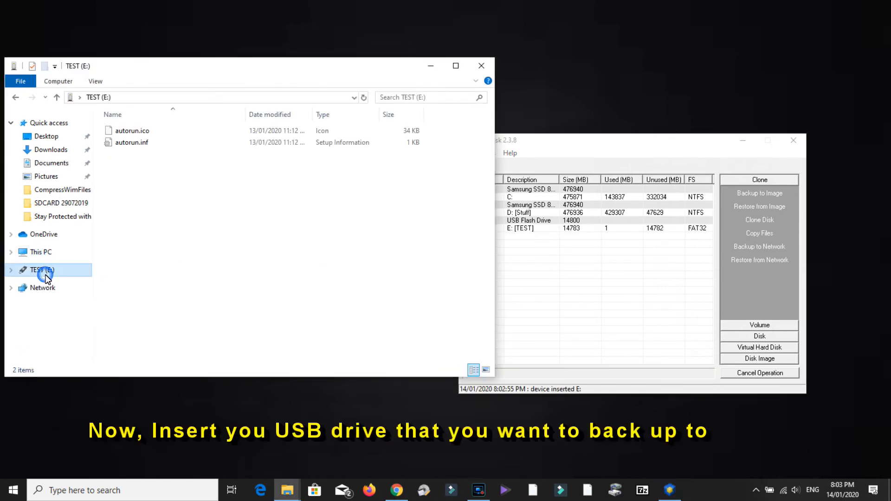
pyautogui.click(46, 254)
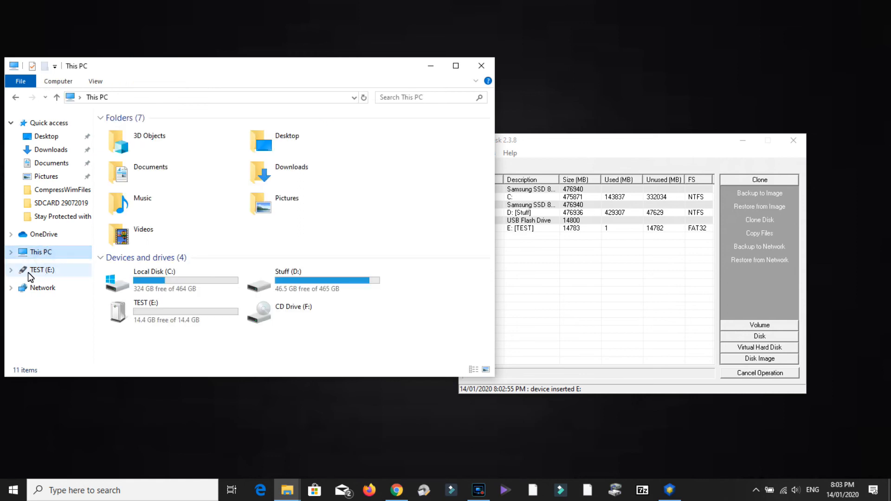
# - Start a Restore from Image onto the TEST (E:) USB partition in CloneDisk, keeping the default RAW format
pyautogui.click(648, 155)
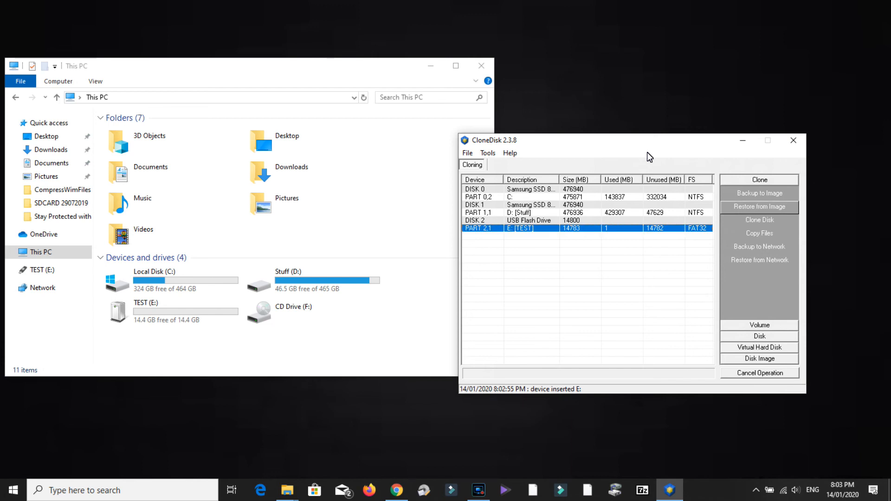
pyautogui.click(759, 207)
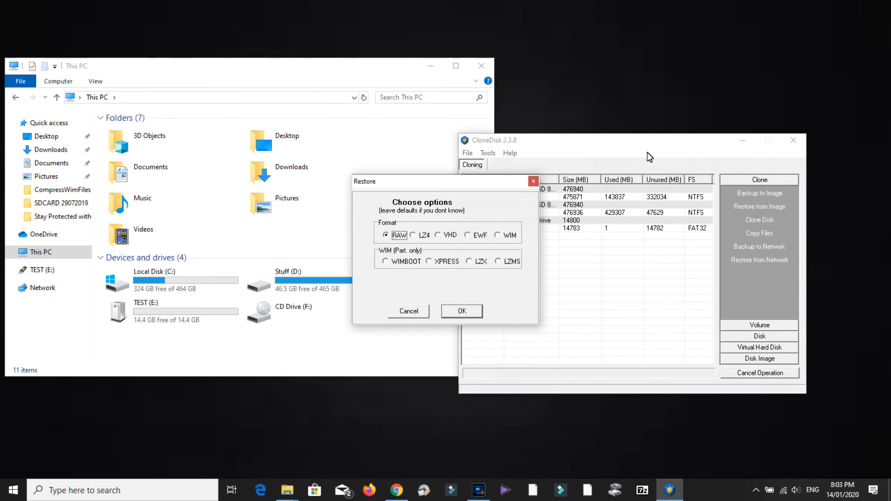
pyautogui.press('Return')
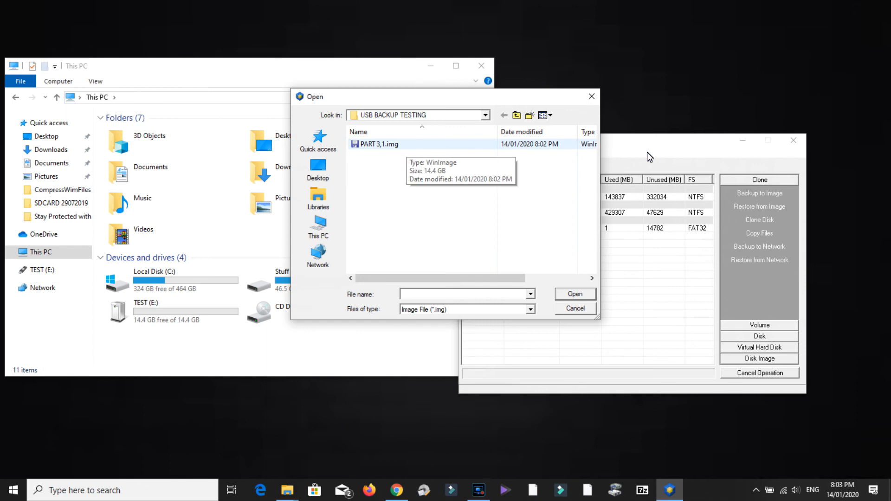
# - Choose PART 3,1.img from the USB BACKUP TESTING folder and agree to overwrite drive E: so the restore runs
pyautogui.click(486, 115)
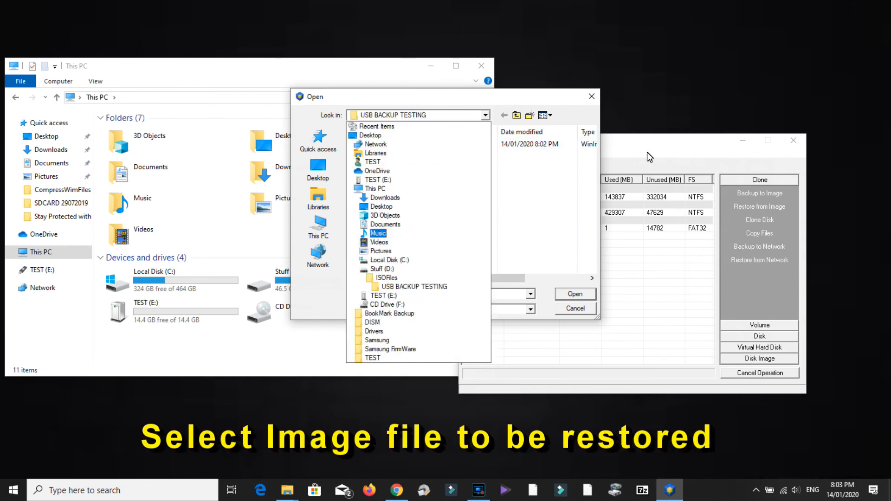
pyautogui.click(414, 286)
pyautogui.doubleClick(379, 144)
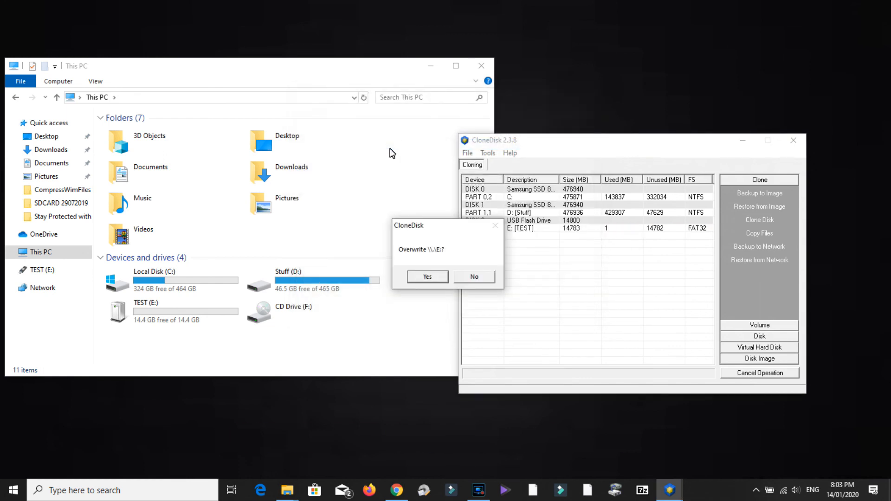
pyautogui.press('Return')
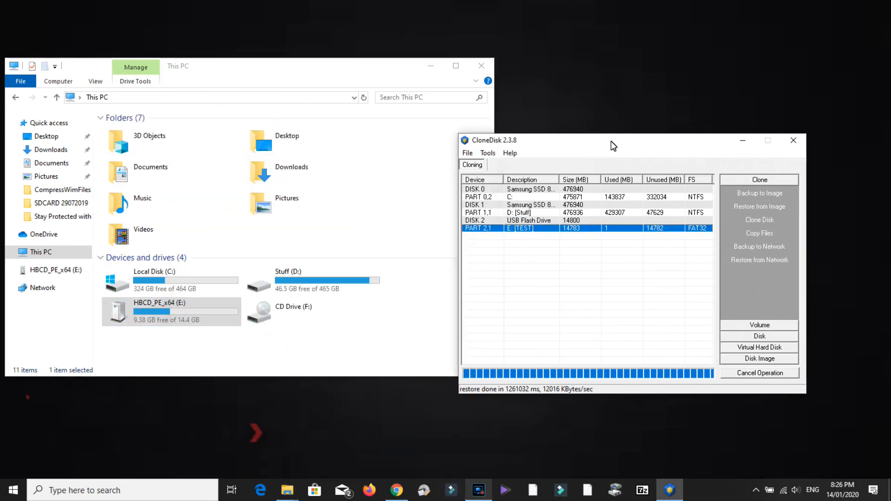
pyautogui.click(478, 490)
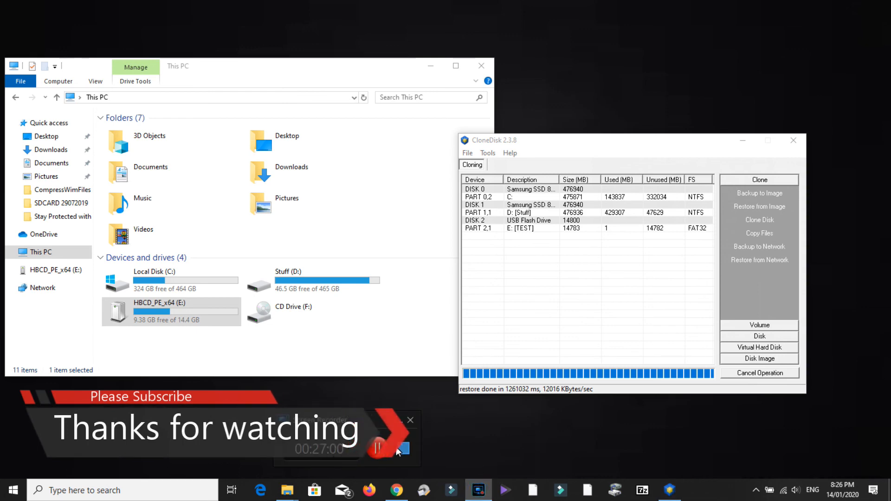